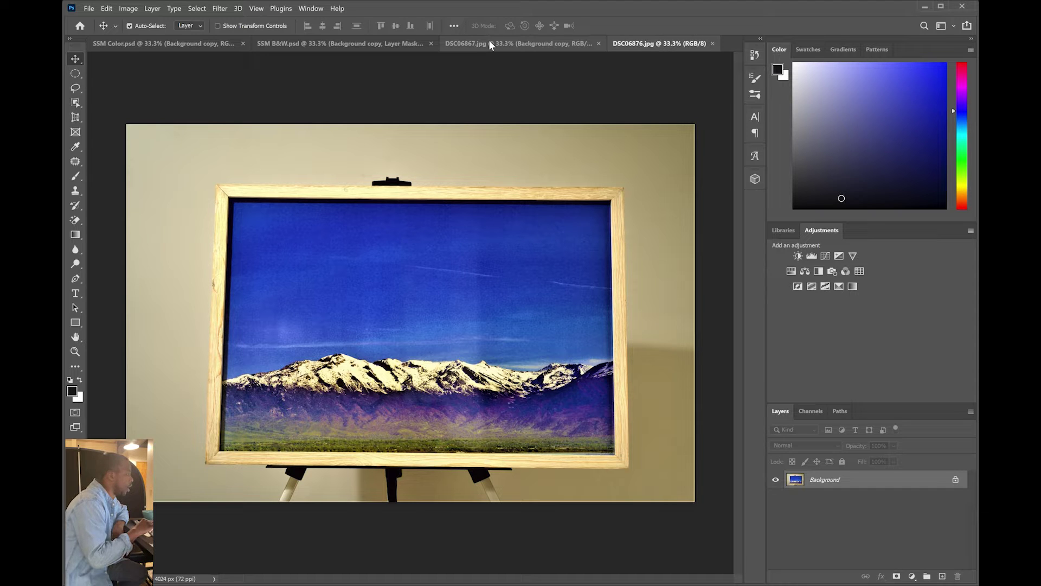
# Review the four open framed-picture documents and compare SSM Color.psd with its Color Fill 1 layer hidden and shown
pyautogui.click(529, 42)
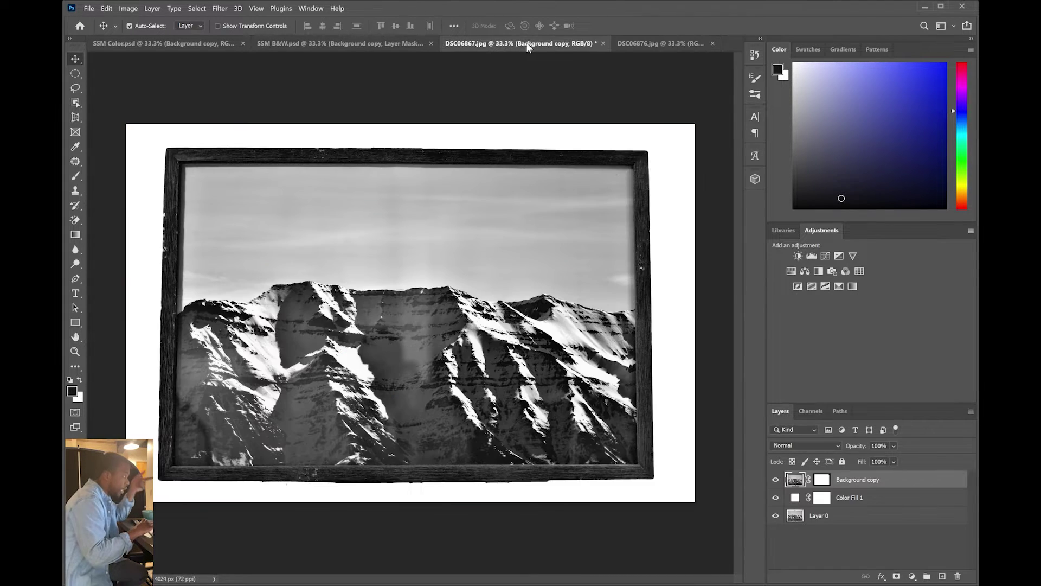
pyautogui.click(383, 44)
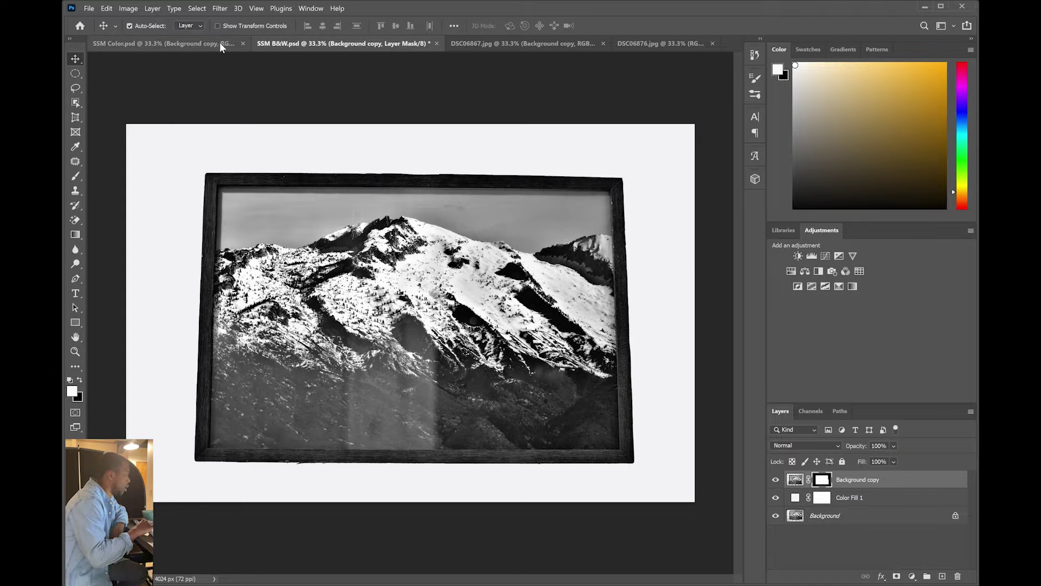
pyautogui.click(209, 44)
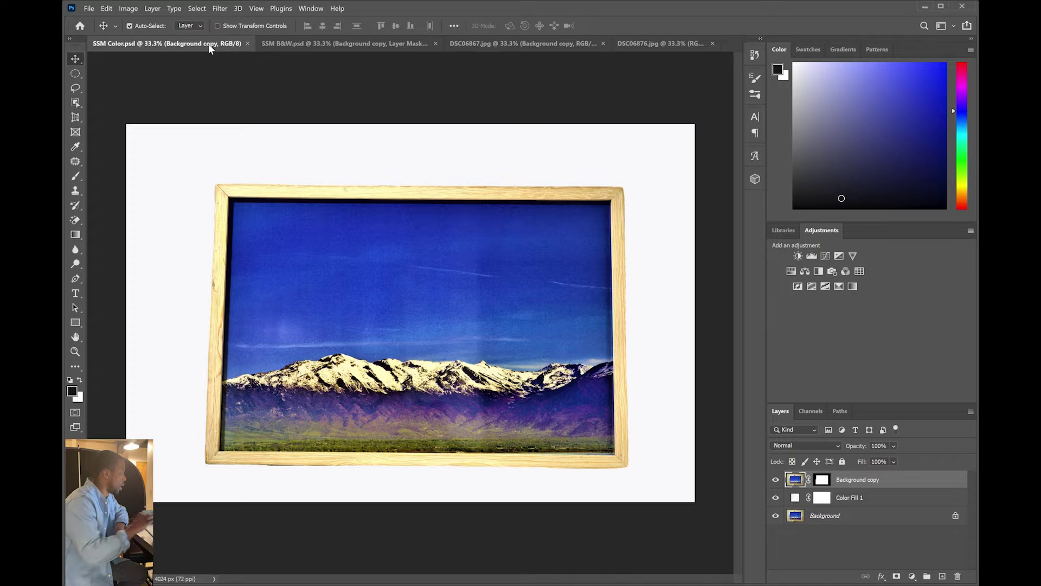
pyautogui.click(635, 45)
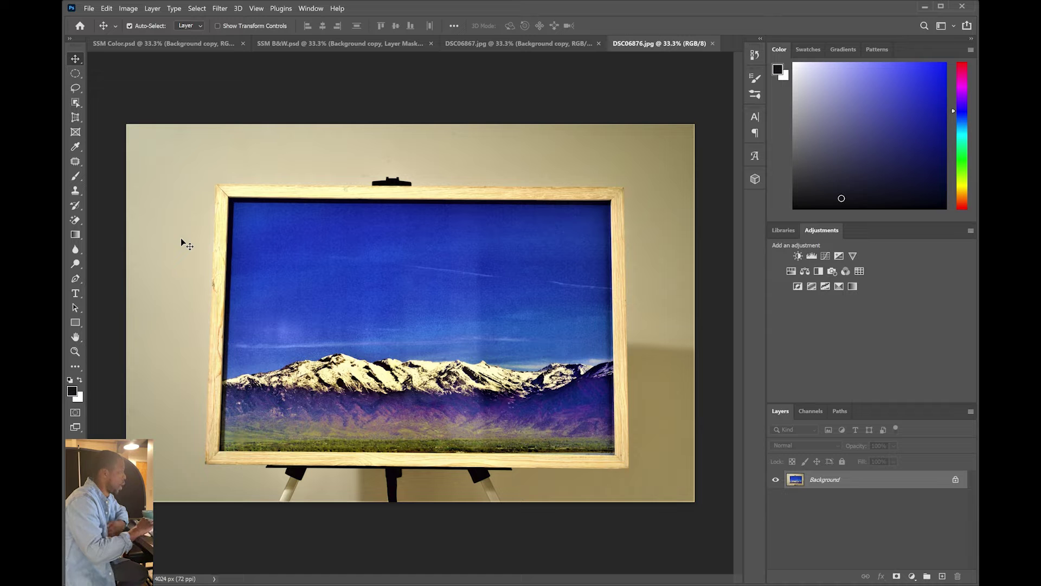
pyautogui.click(489, 45)
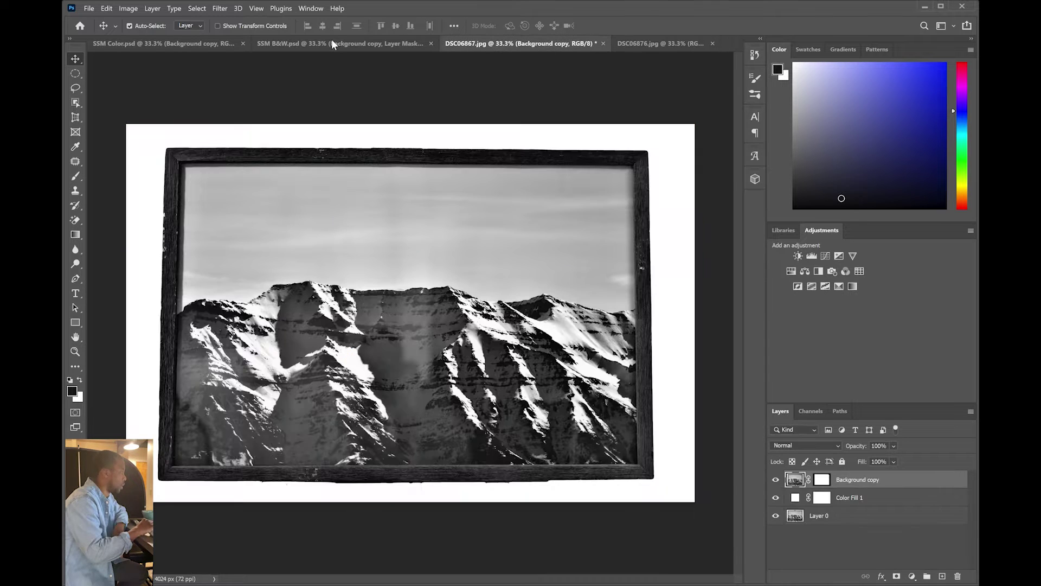
pyautogui.click(330, 44)
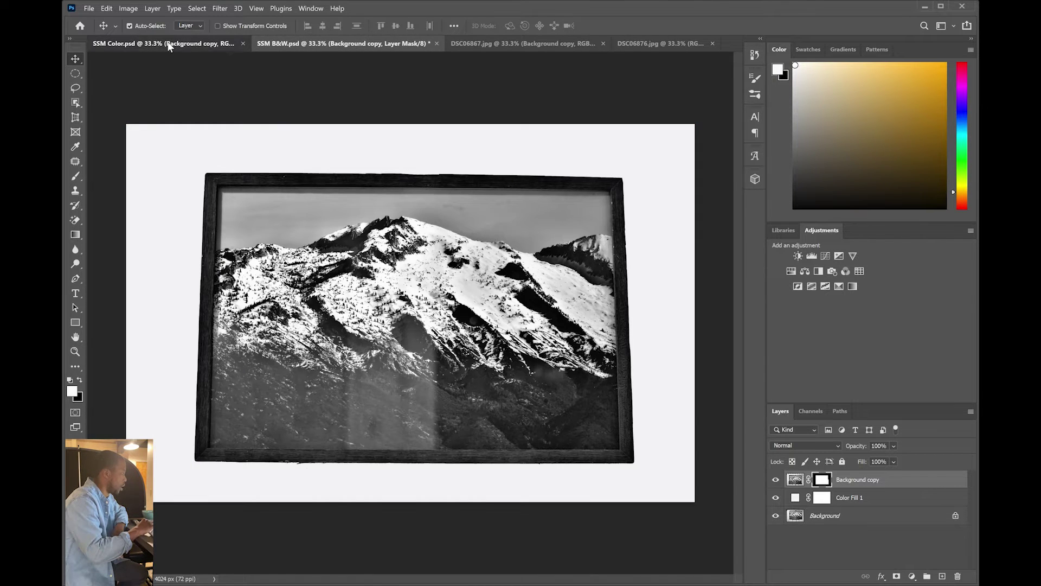
pyautogui.click(168, 43)
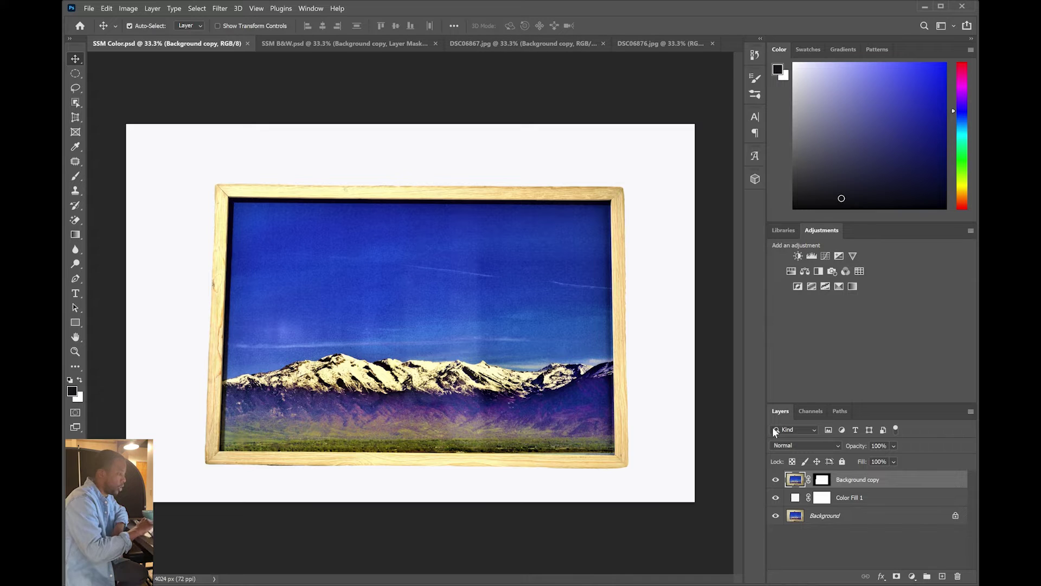
pyautogui.click(776, 497)
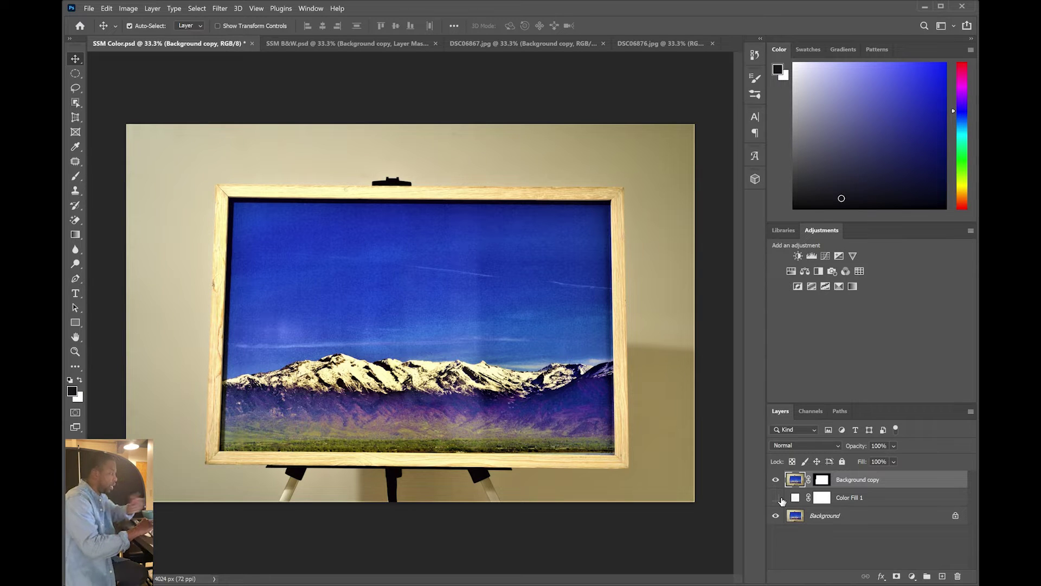
pyautogui.click(776, 498)
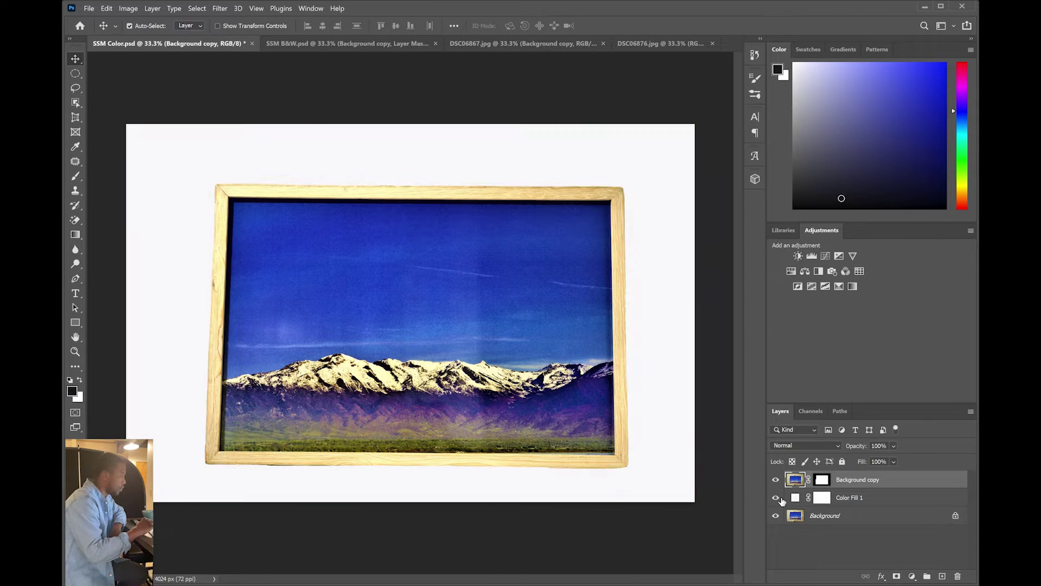
# Add a white solid color fill layer above the Background in DSC06876.jpg
pyautogui.click(658, 45)
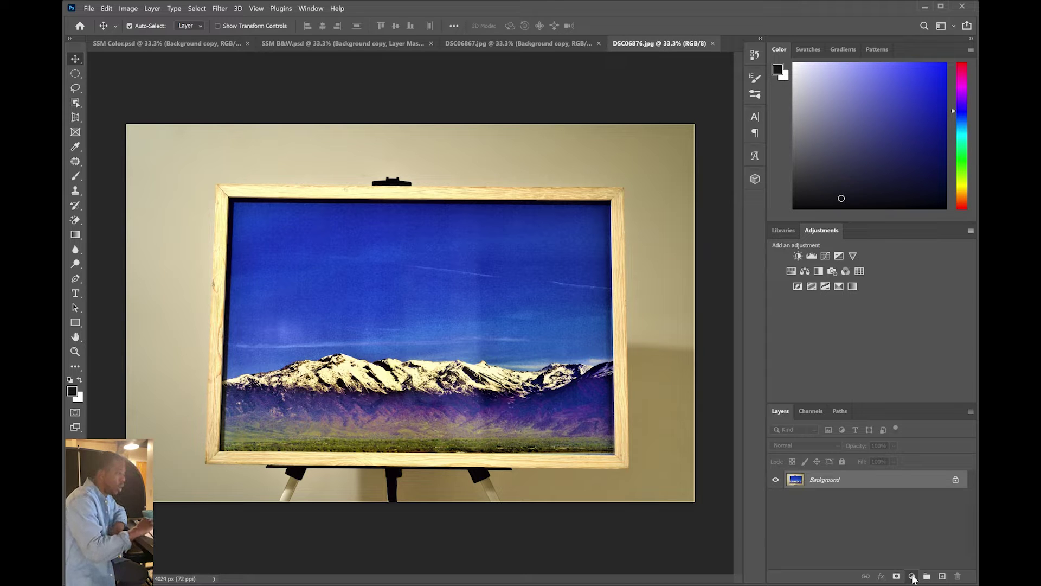
pyautogui.click(910, 378)
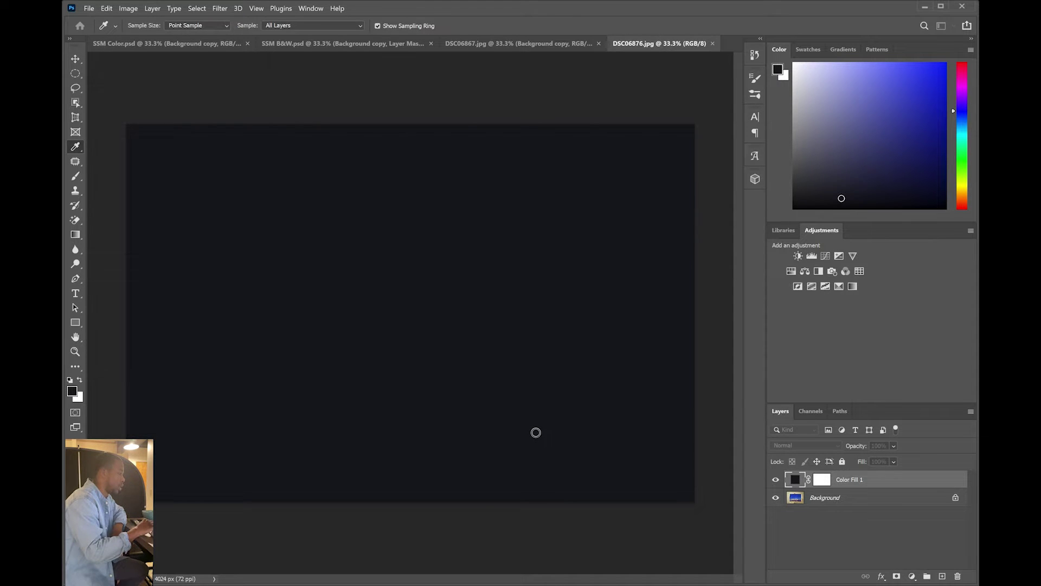
pyautogui.moveTo(497, 357); pyautogui.dragTo(486, 298)
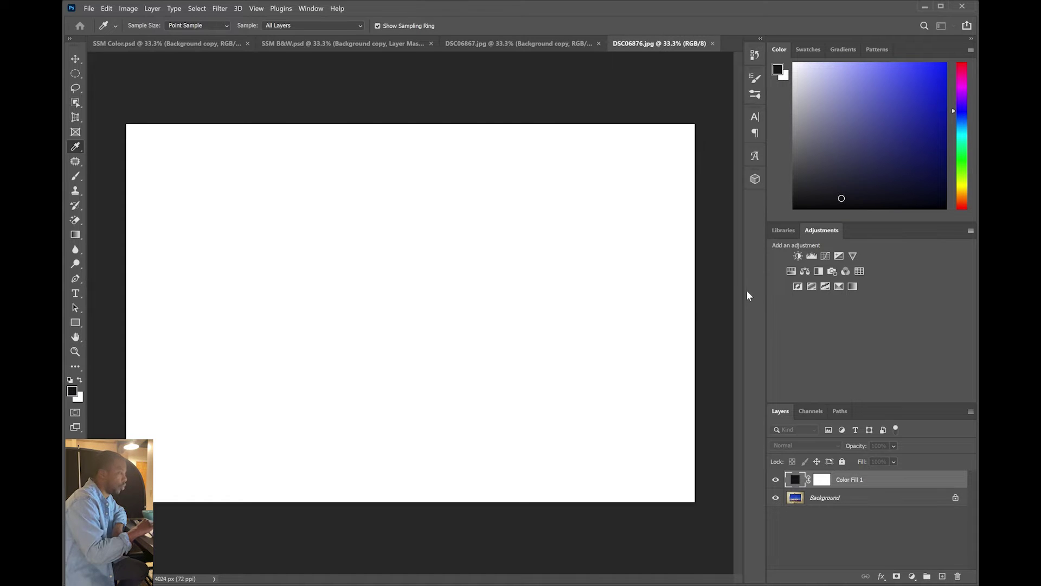
pyautogui.press('Return')
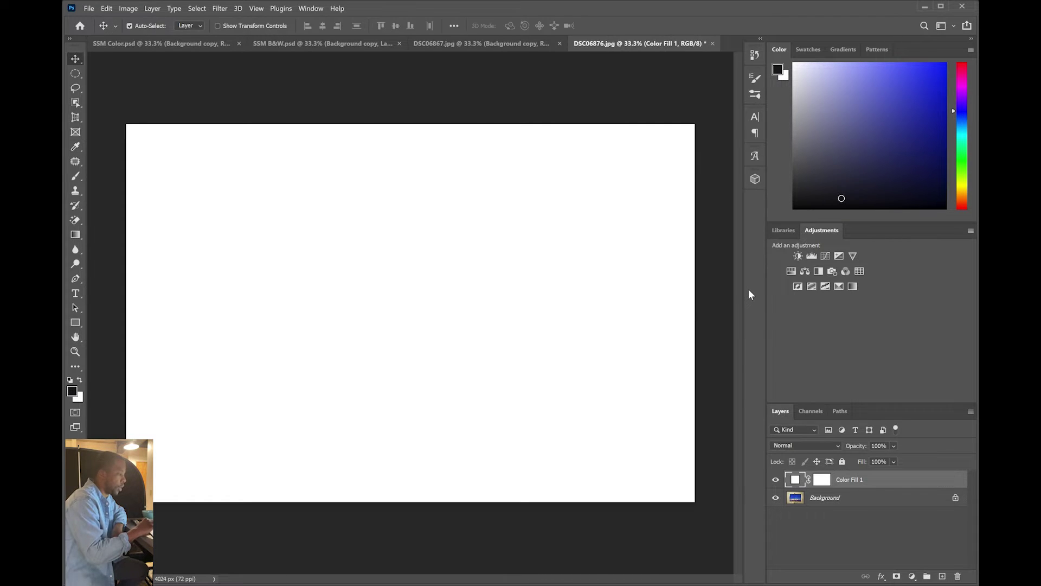
# Duplicate the Background layer and place the copy above the white Color Fill 1 layer
pyautogui.click(828, 499)
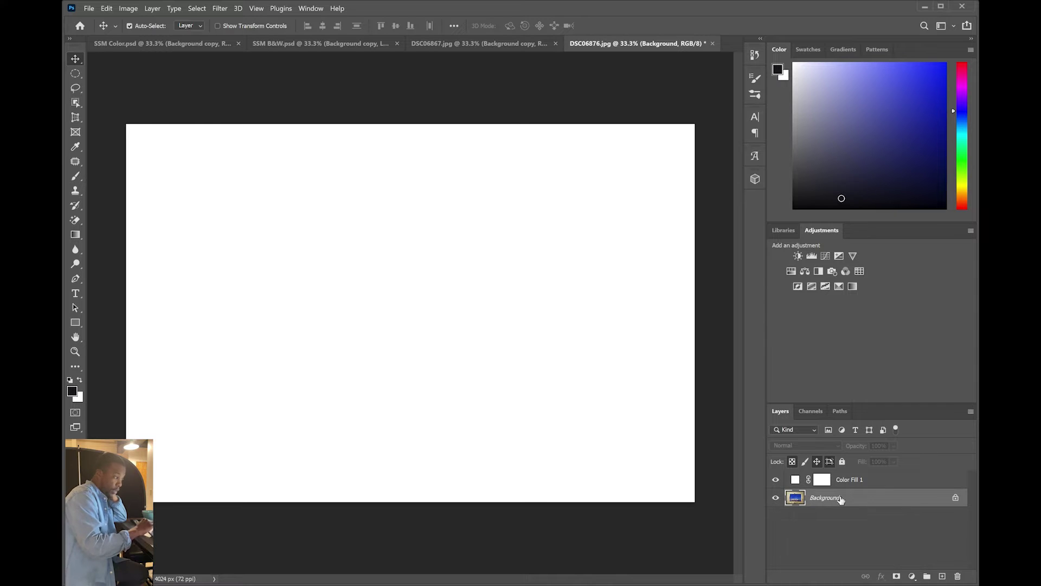
pyautogui.click(777, 480)
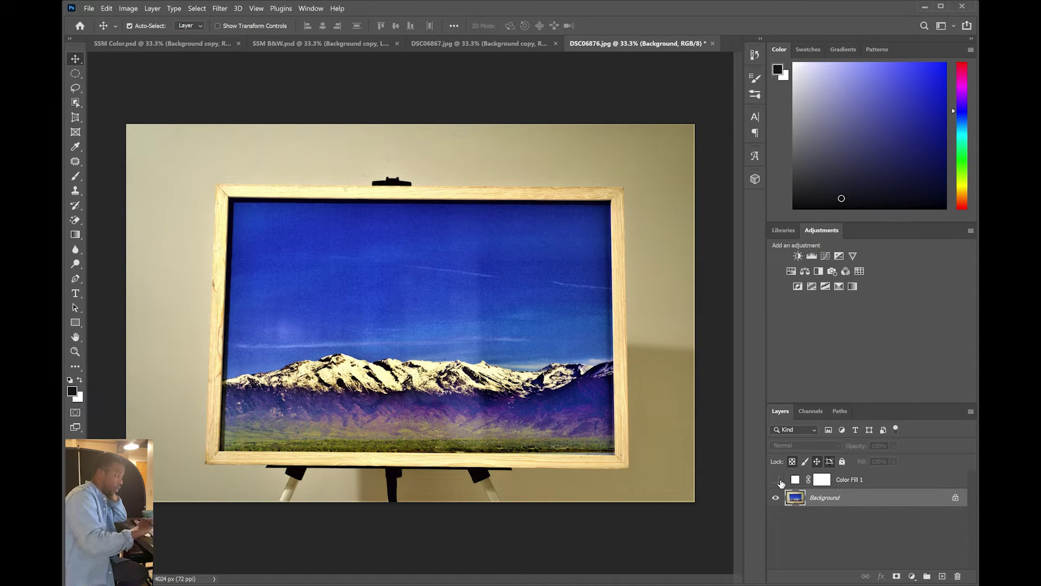
pyautogui.click(777, 480)
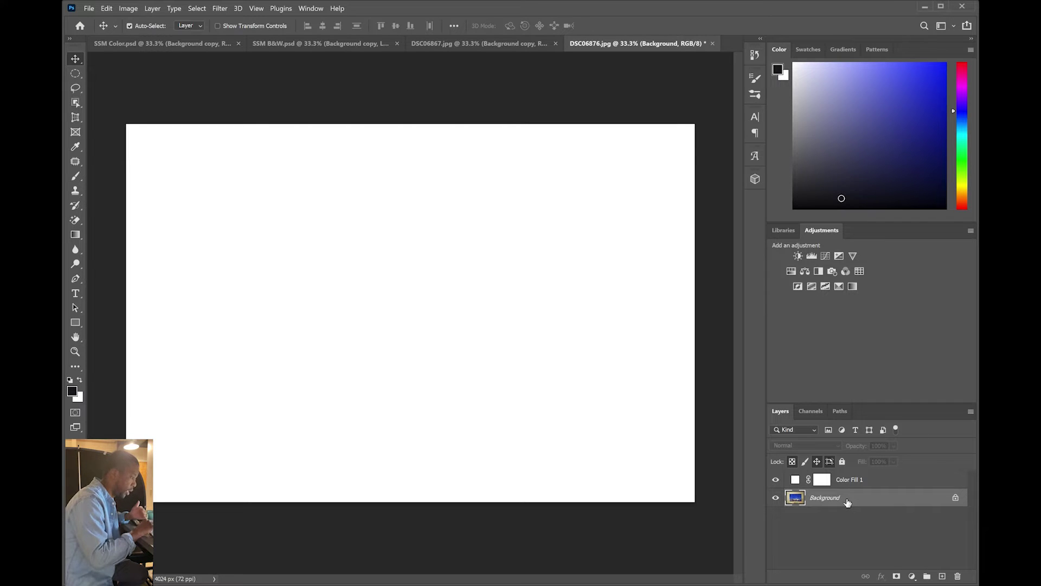
pyautogui.click(776, 480)
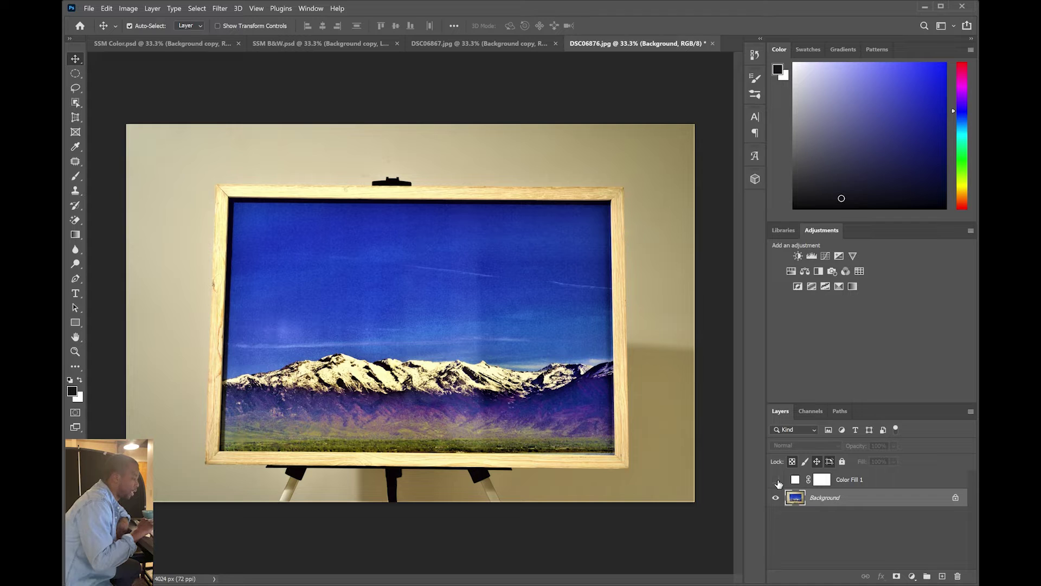
pyautogui.click(777, 480)
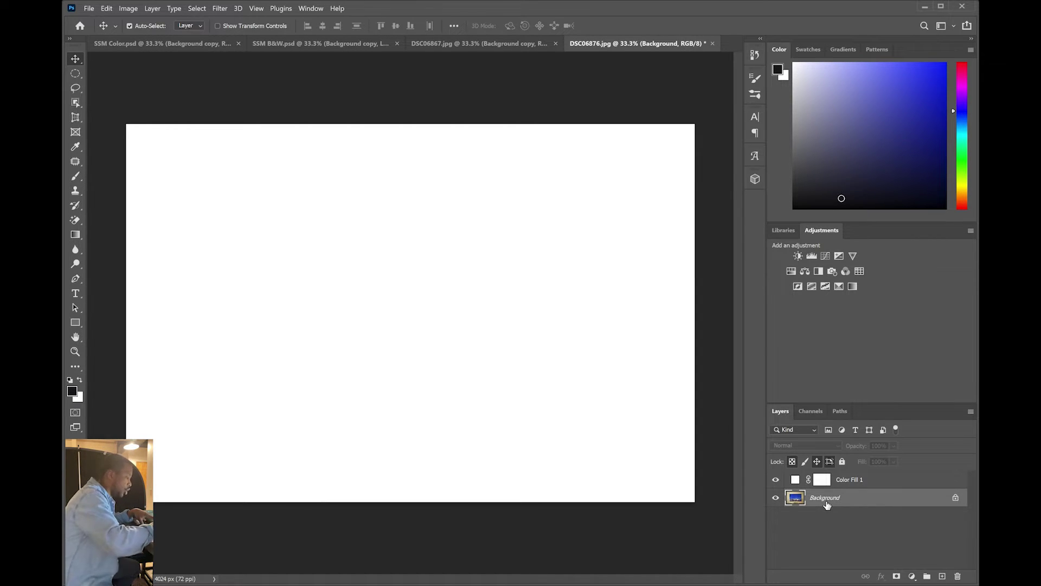
pyautogui.hotkey('ctrl', 'j')
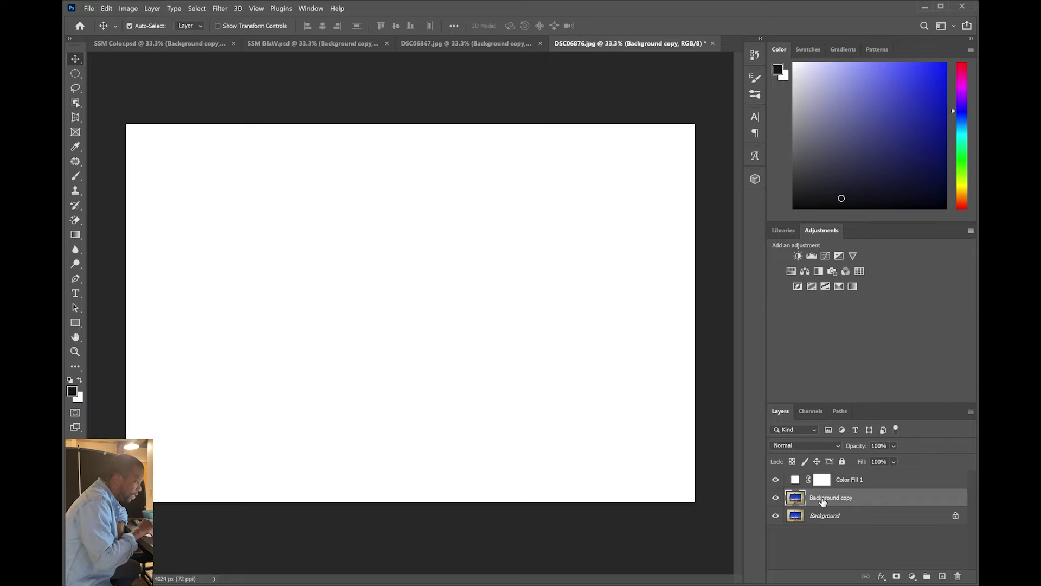
pyautogui.moveTo(823, 502); pyautogui.dragTo(827, 480)
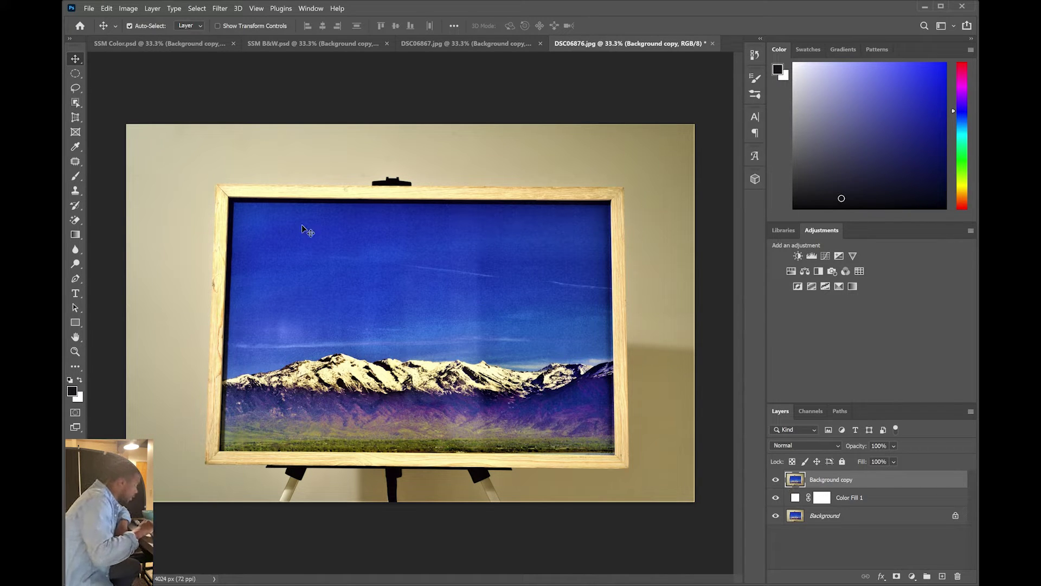
# Select the framed picture with the Object Selection tool and subtract the black easel clip above the frame from the selection
pyautogui.click(79, 105)
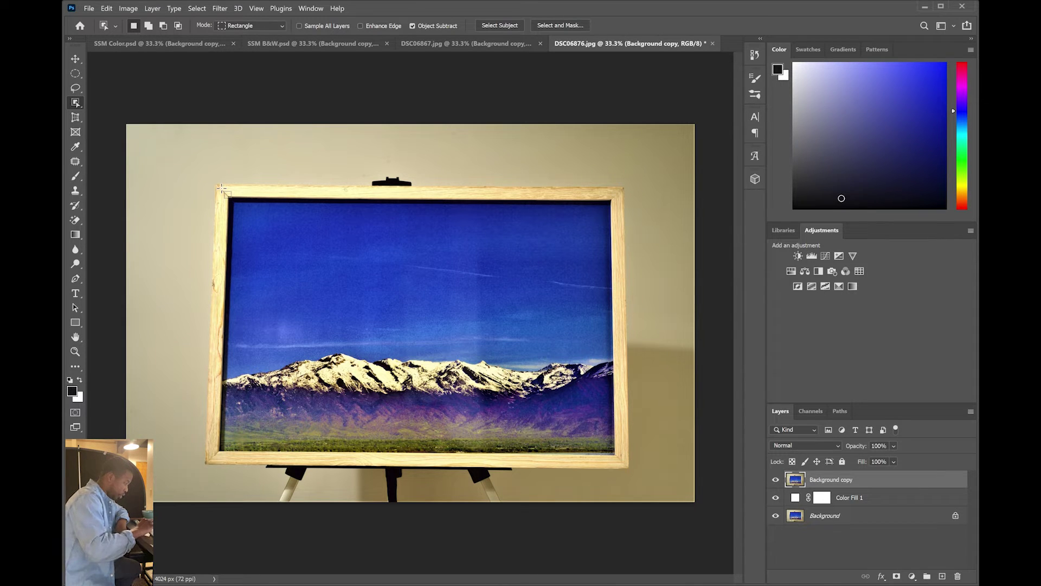
pyautogui.moveTo(217, 184); pyautogui.dragTo(635, 474)
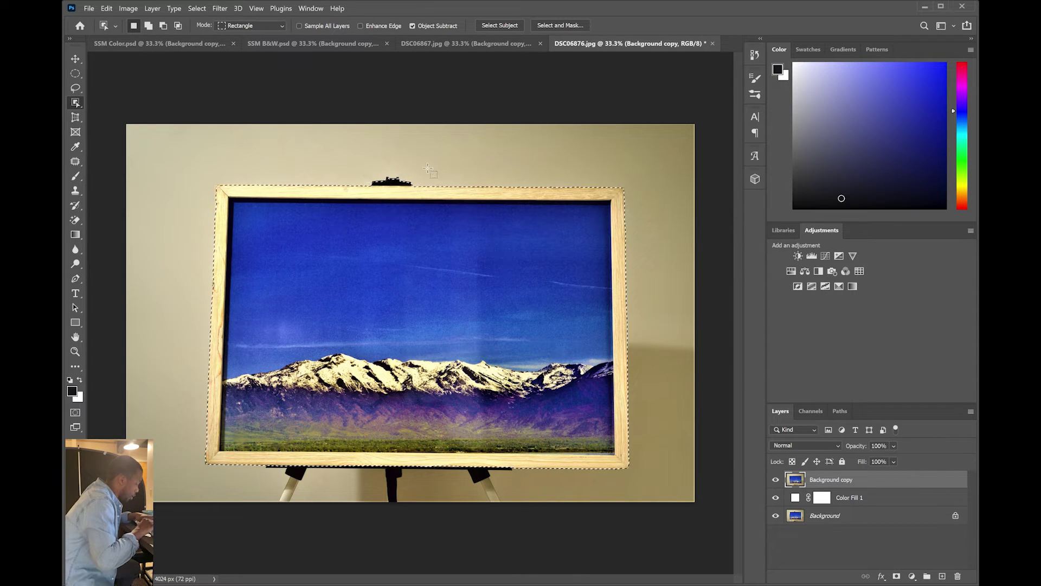
pyautogui.press('alt')
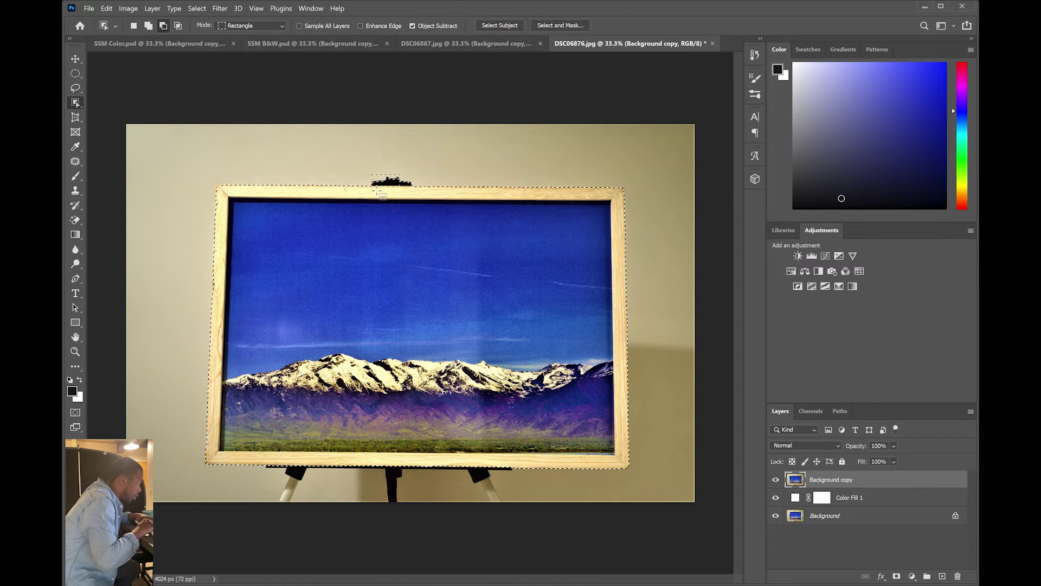
pyautogui.moveTo(378, 191); pyautogui.dragTo(373, 190)
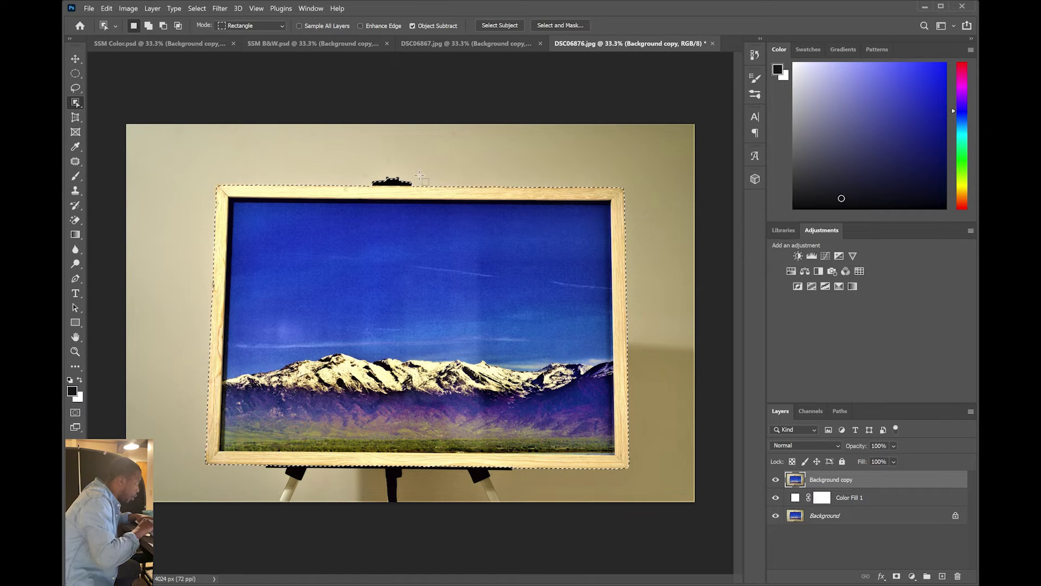
pyautogui.press('alt')
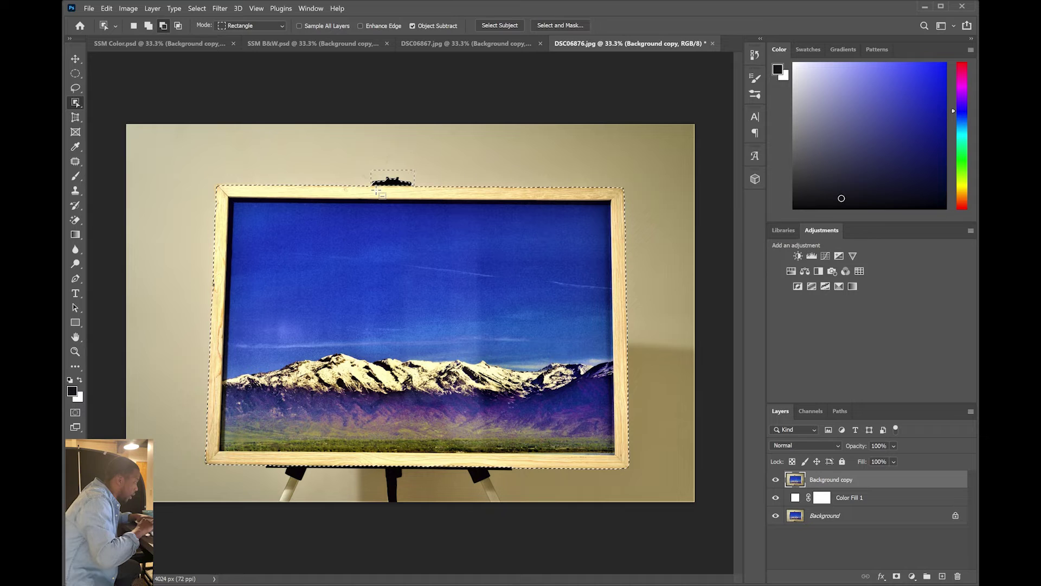
pyautogui.moveTo(415, 171); pyautogui.dragTo(377, 190)
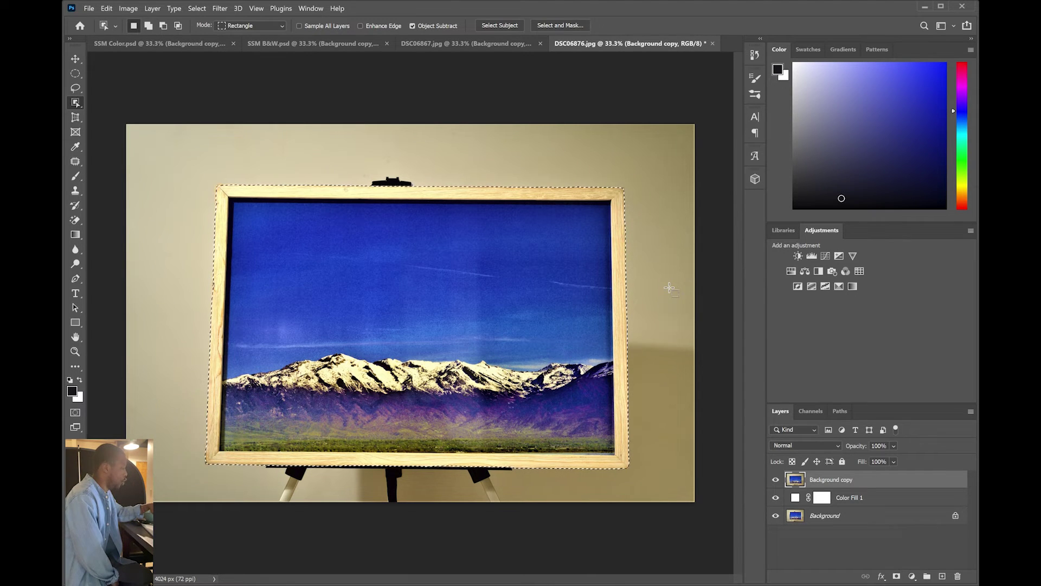
# Check the frame selection in Quick Mask mode and turn it into a layer mask on the Background copy layer
pyautogui.press('q')
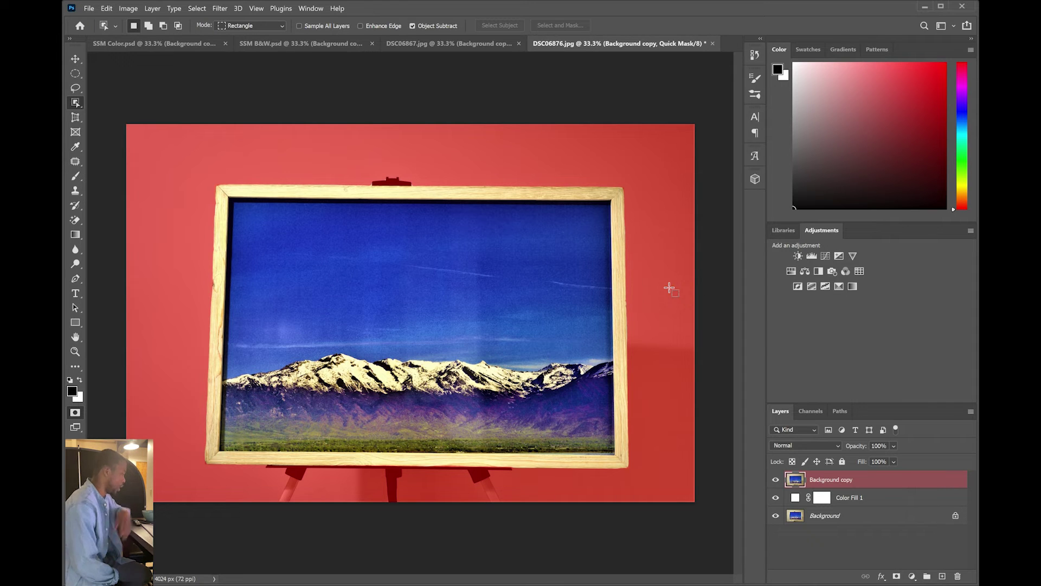
pyautogui.press('q')
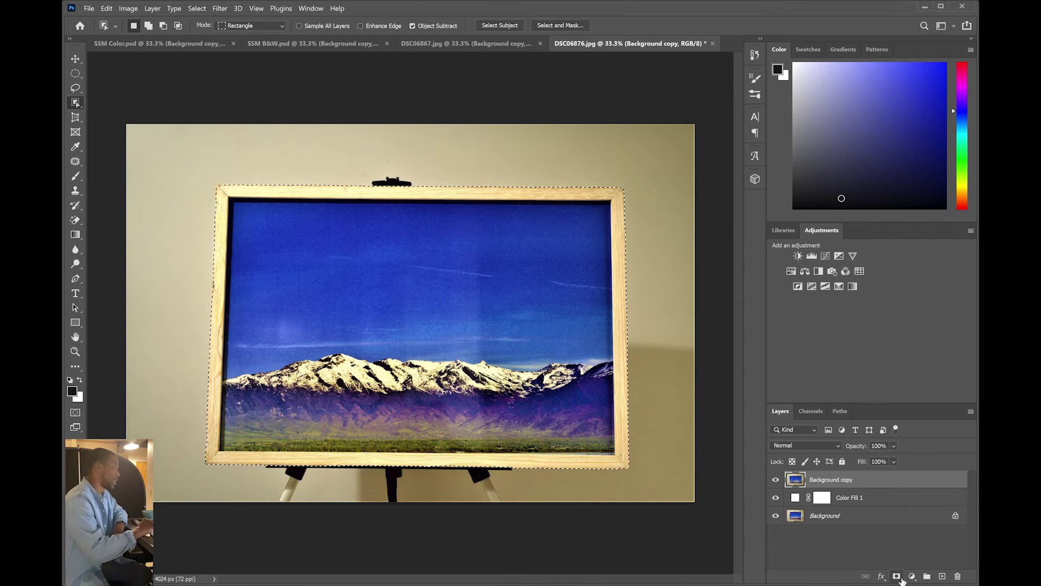
pyautogui.click(899, 578)
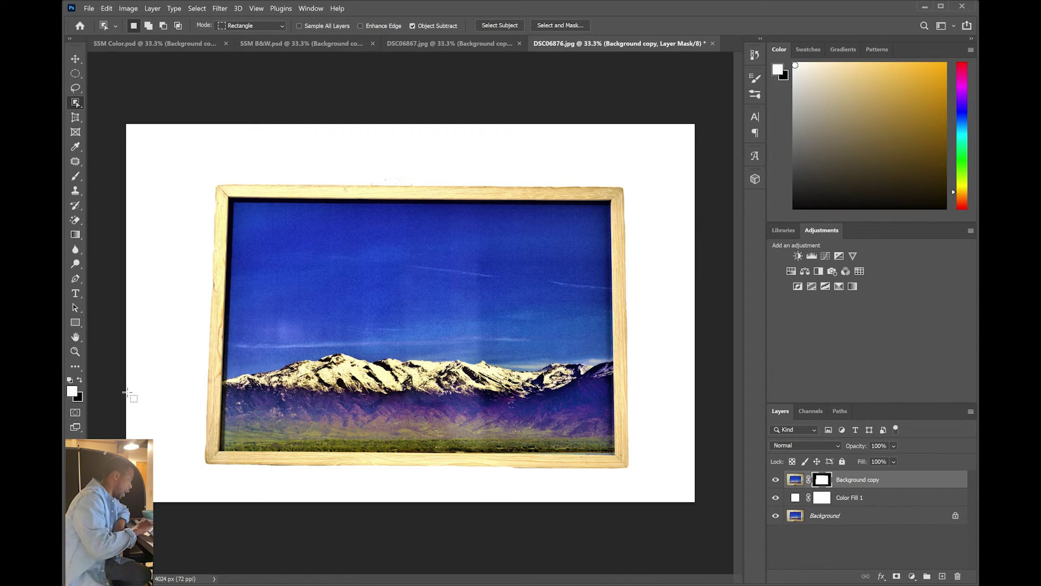
# Remove the stray specks above the frame's upper edge by patching them on the Background copy mask from clean white background with the Patch tool
pyautogui.click(75, 352)
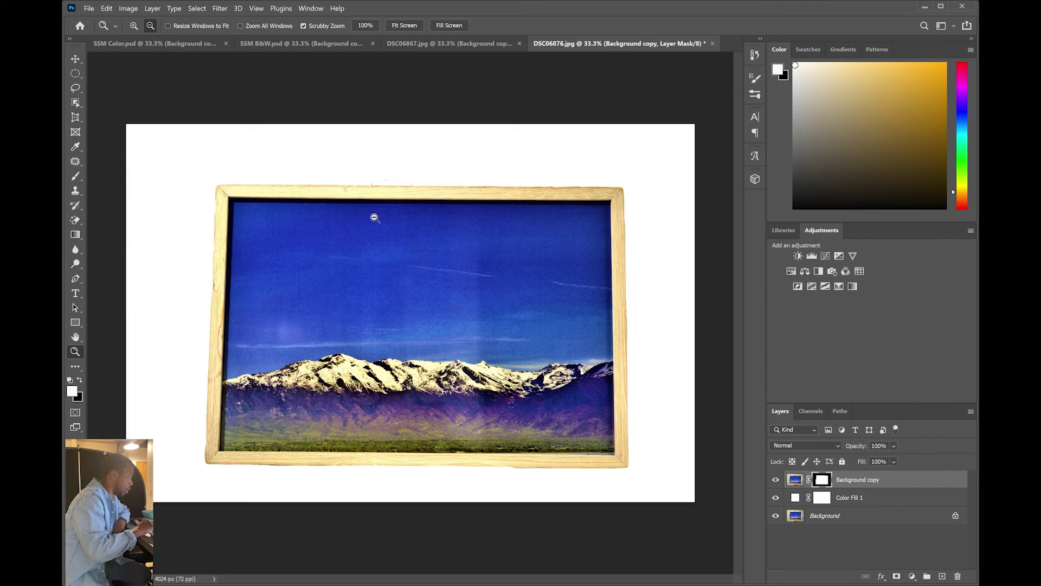
pyautogui.click(133, 25)
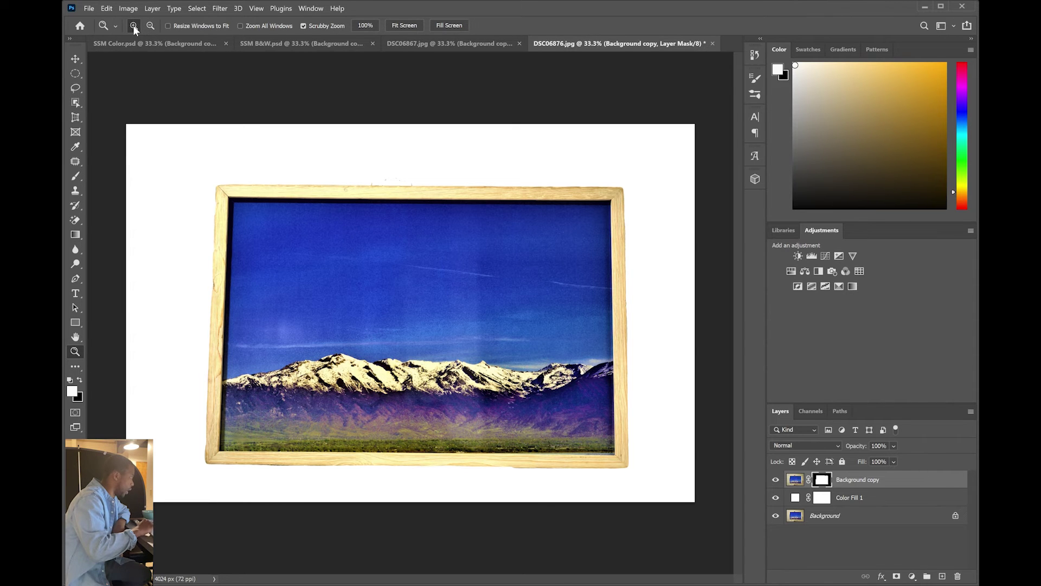
pyautogui.click(339, 179)
pyautogui.click(341, 180)
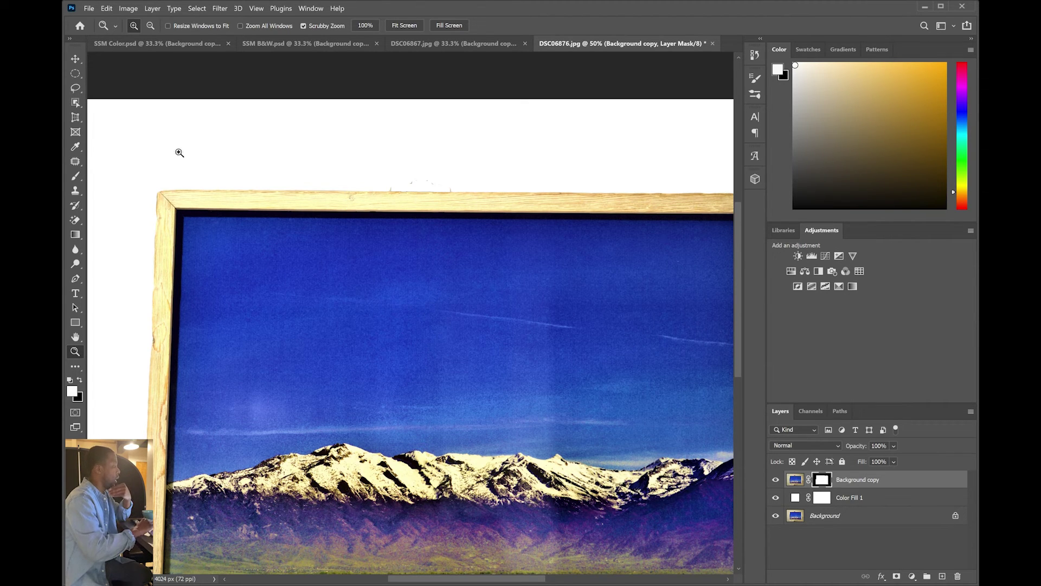
pyautogui.click(76, 162)
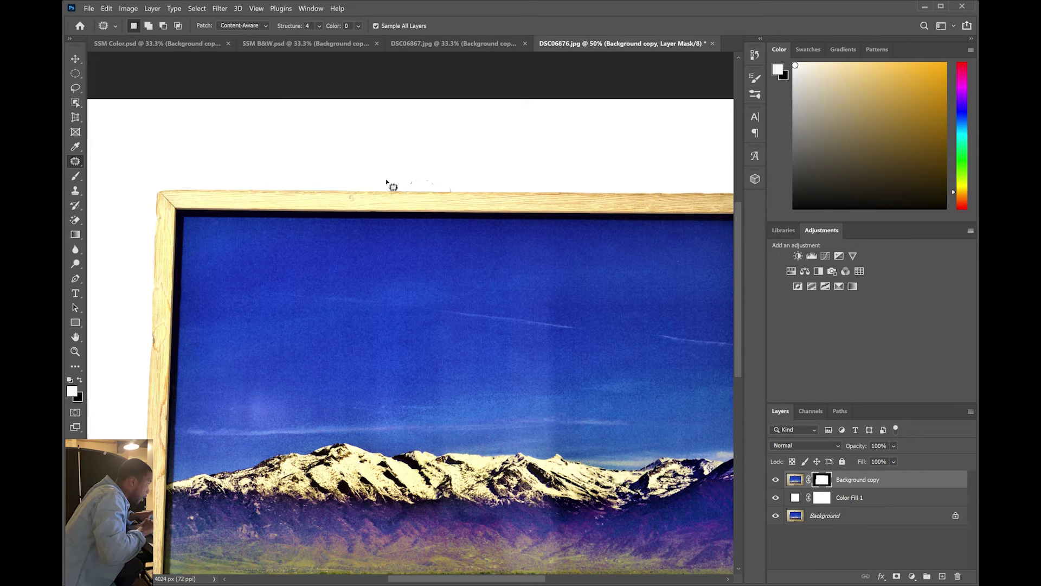
pyautogui.moveTo(386, 181)
pyautogui.mouseDown()
pyautogui.moveTo(456, 191)
pyautogui.moveTo(424, 176)
pyautogui.moveTo(387, 182)
pyautogui.mouseUp()
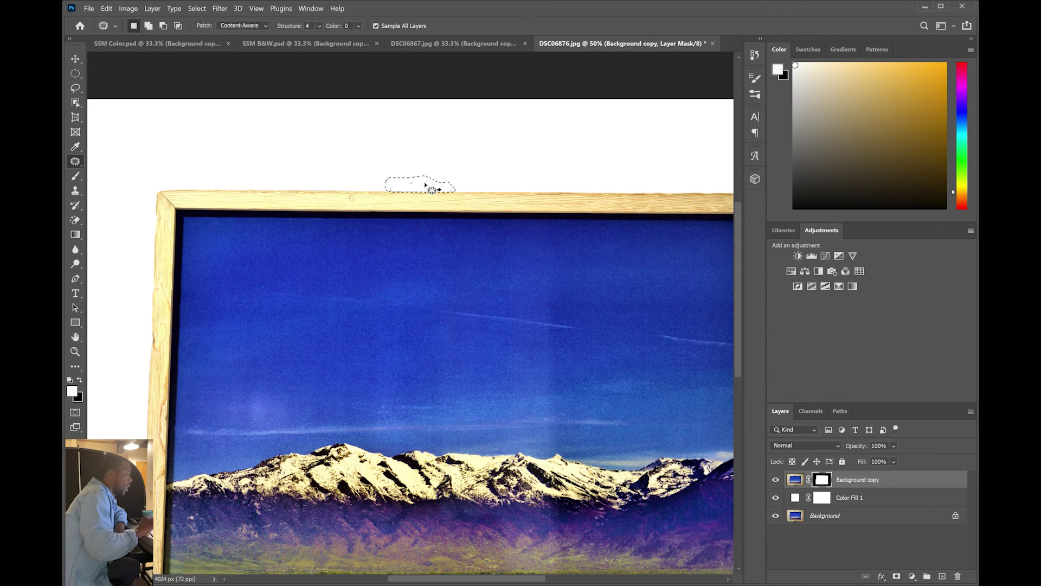
pyautogui.moveTo(437, 178); pyautogui.dragTo(497, 148)
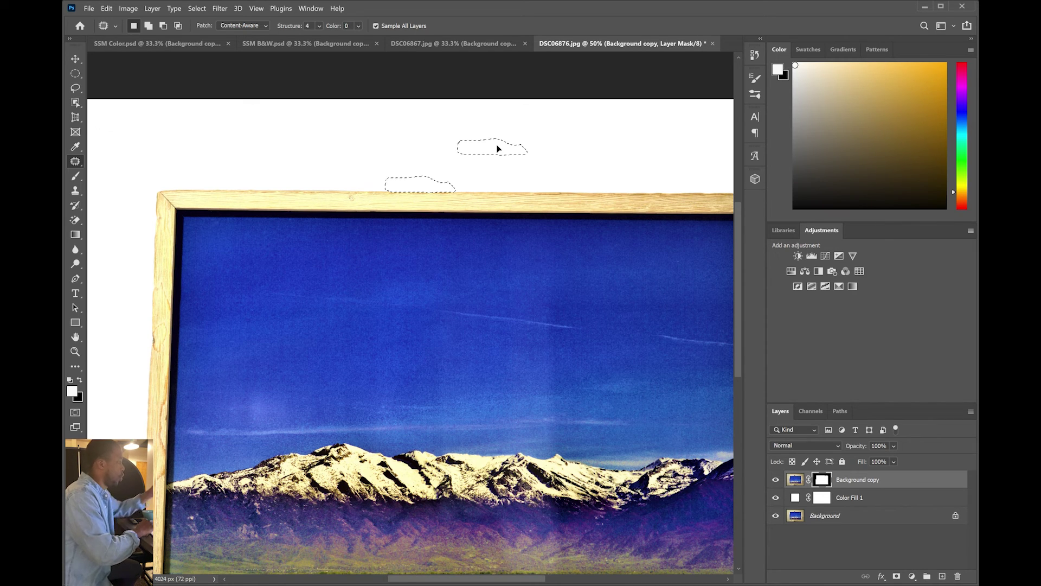
pyautogui.moveTo(497, 148); pyautogui.dragTo(356, 151)
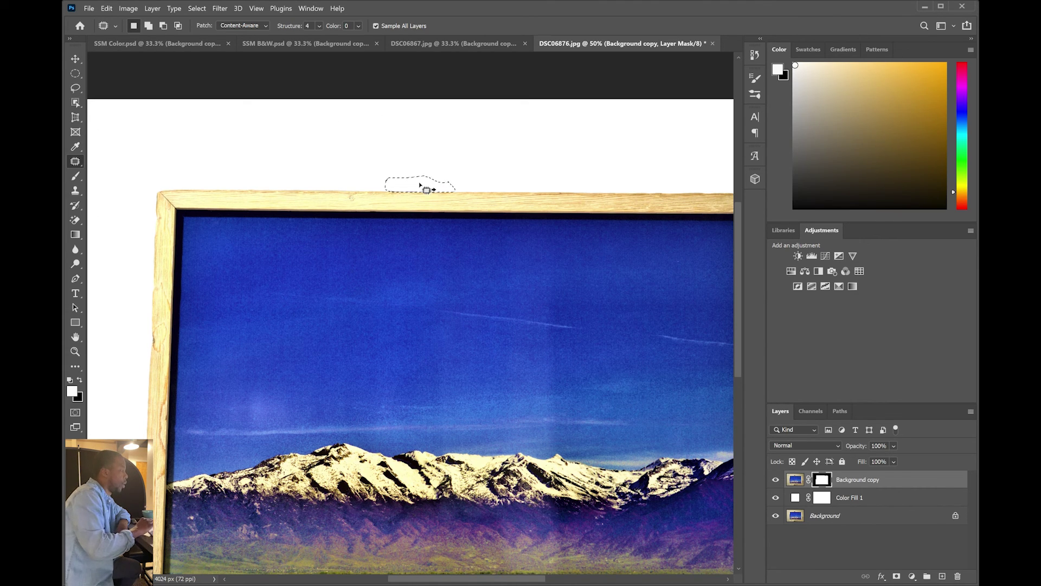
pyautogui.click(480, 163)
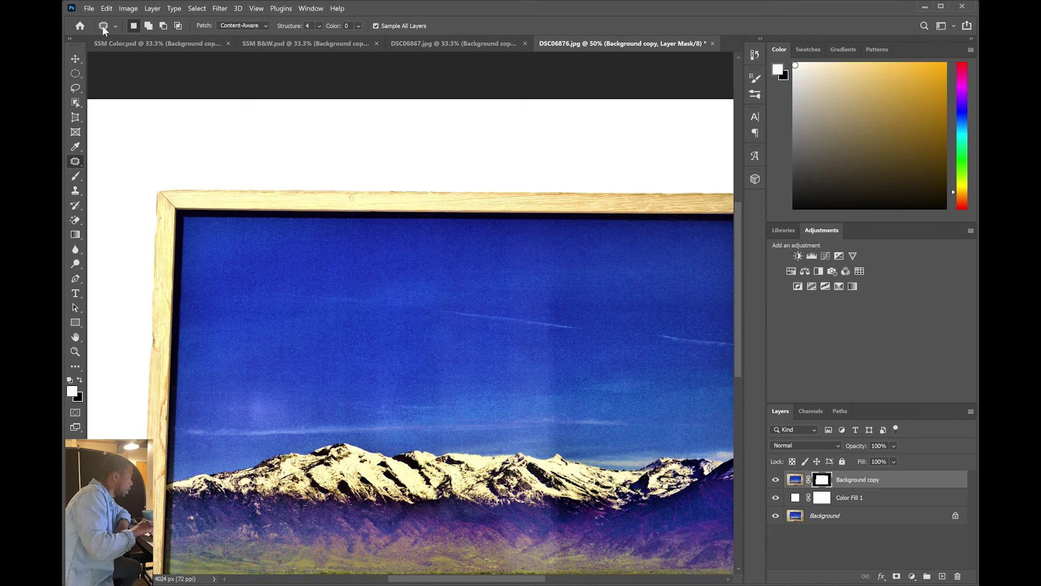
# Review the whole cut-out and compare it with the pictures in DSC06867.jpg, SSM B&W.psd and SSM Color.psd, returning to DSC06876.jpg
pyautogui.click(75, 351)
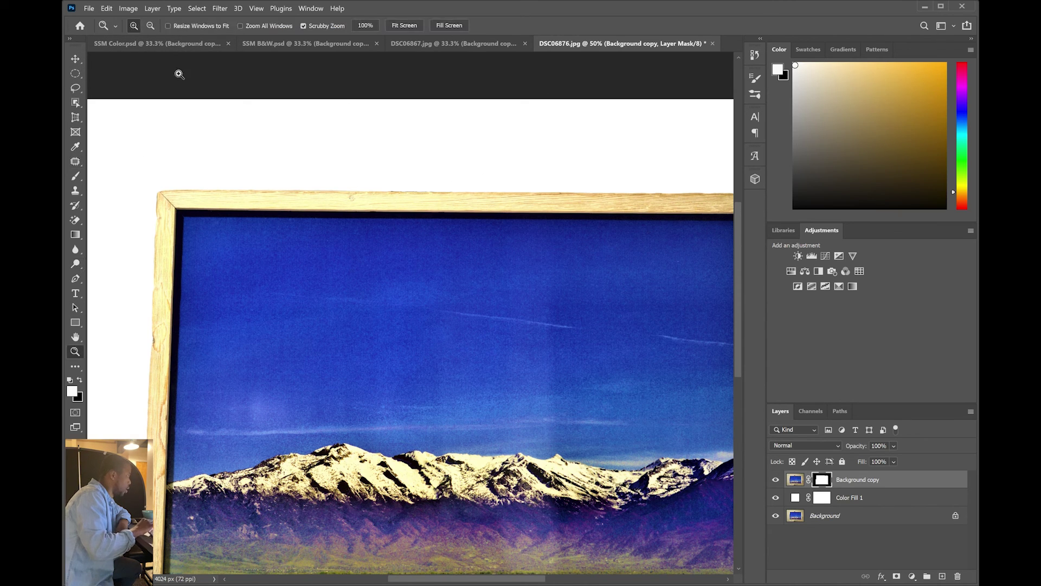
pyautogui.click(299, 228)
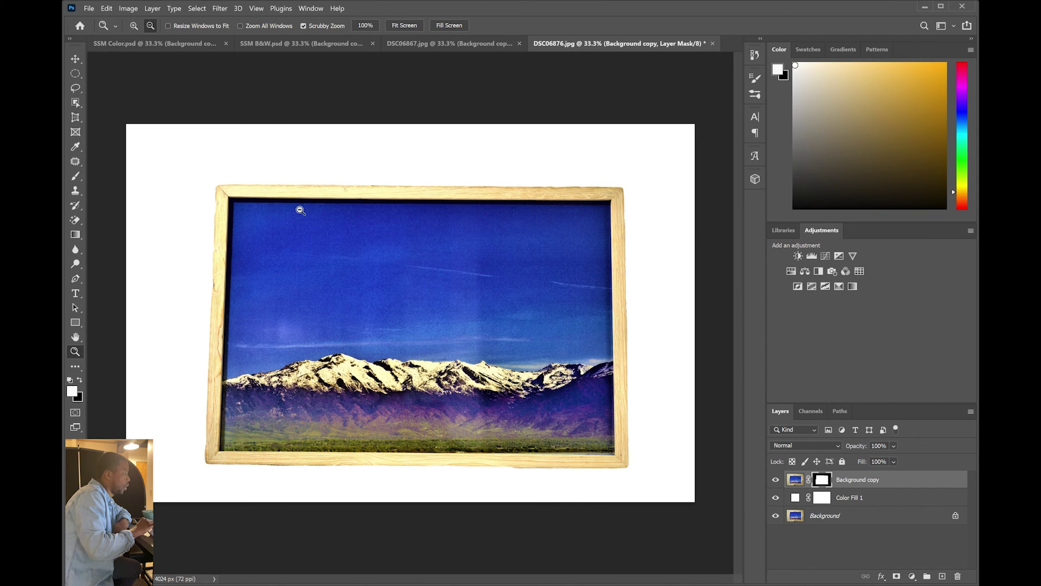
pyautogui.click(473, 41)
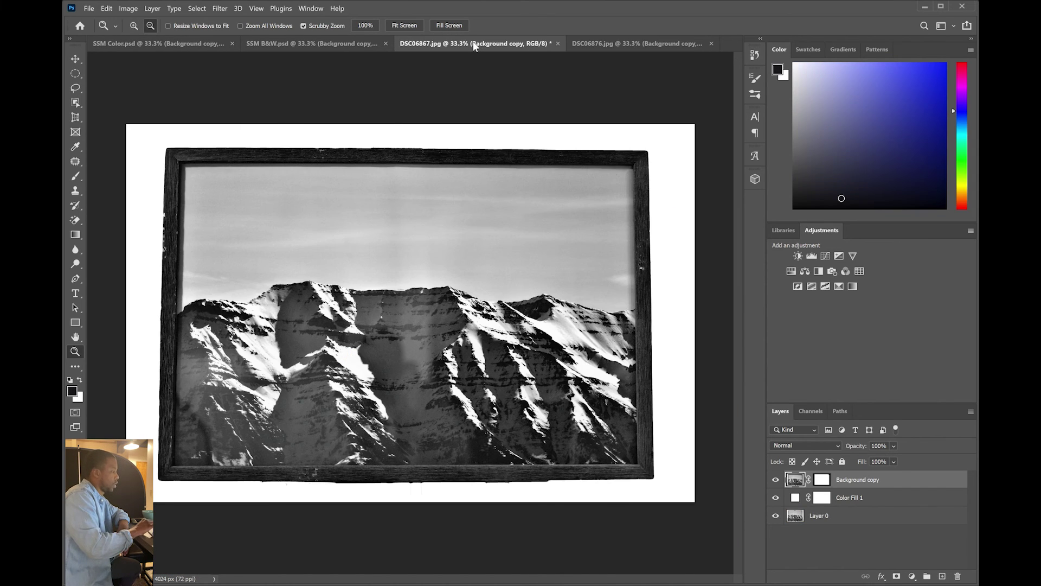
pyautogui.click(343, 45)
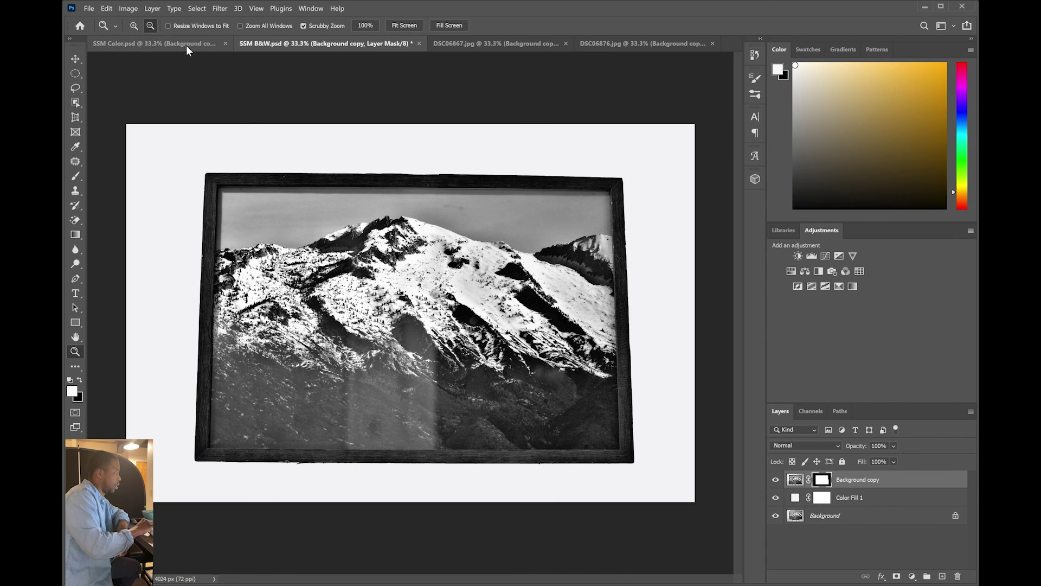
pyautogui.click(184, 44)
pyautogui.click(602, 44)
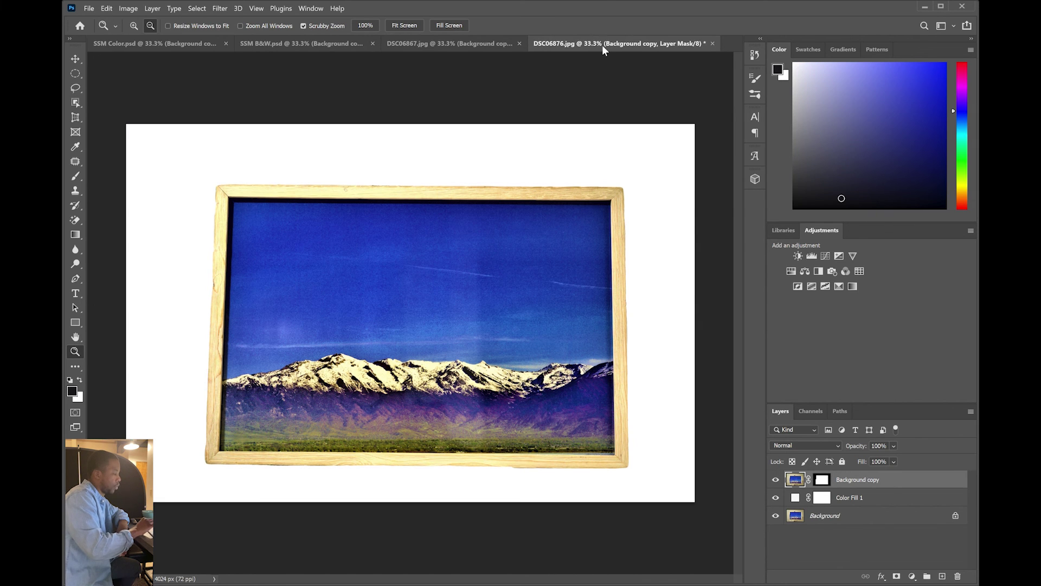